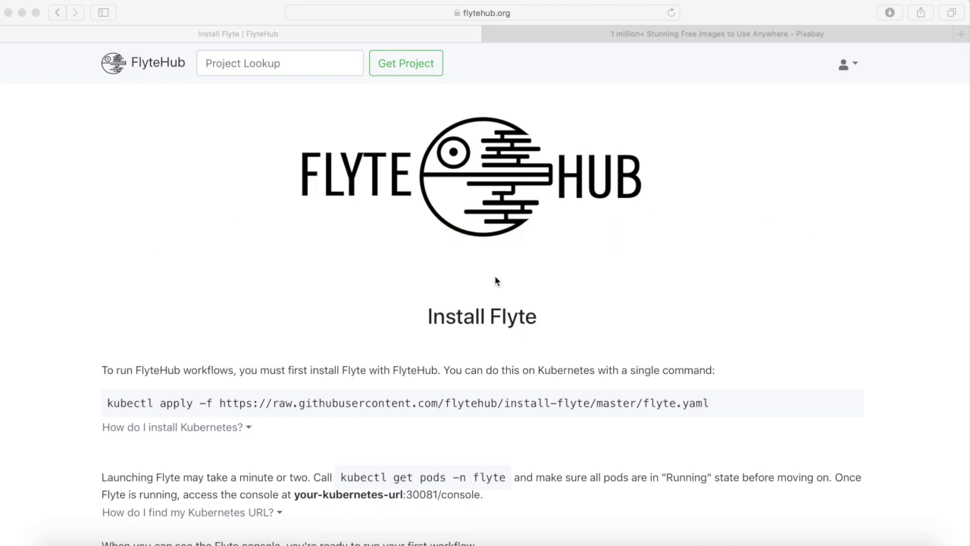
Select the kubectl apply command that installs Flyte from the flyte.yaml manifest and copy it.
scroll(495, 281, down, 2)
scroll(496, 281, up, 2)
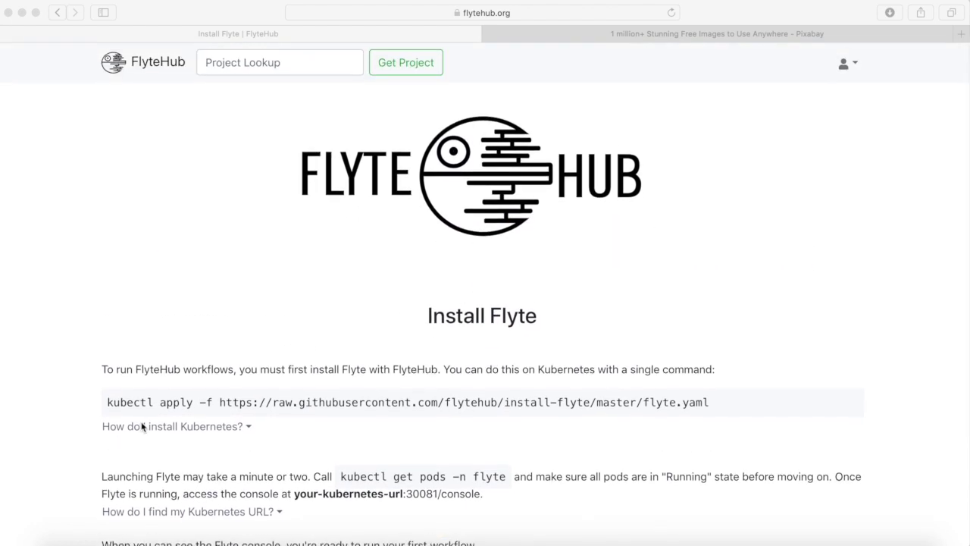
click(109, 402)
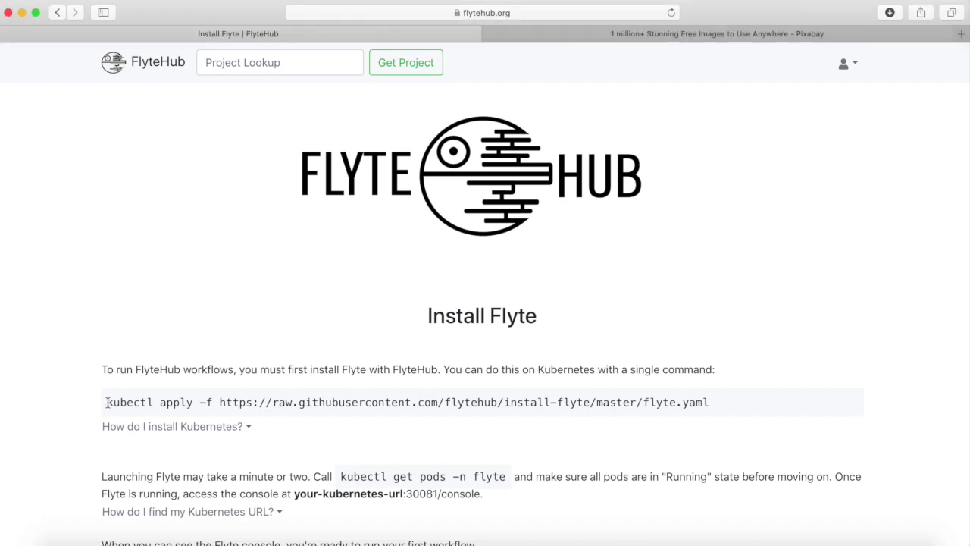
drag(107, 403, 718, 403)
key(super+c)
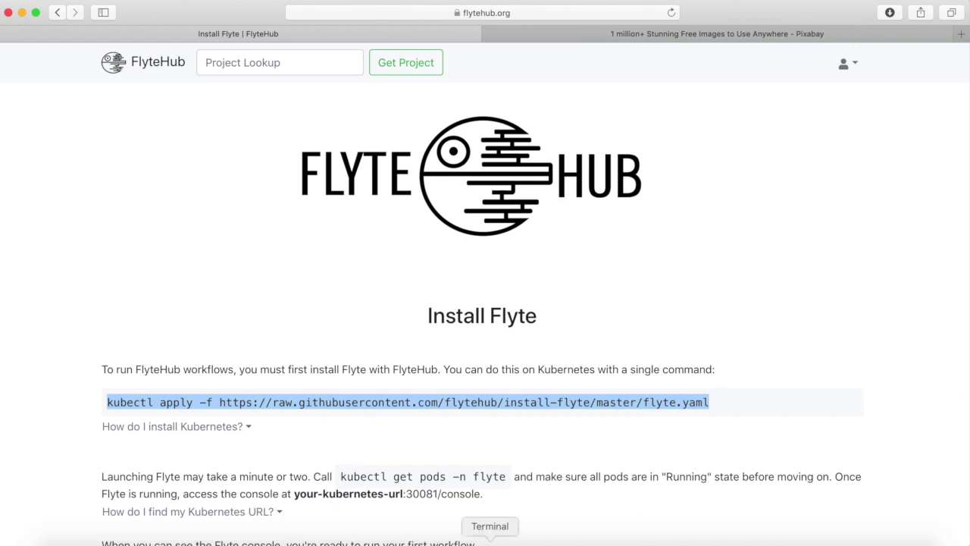
Paste and run the kubectl apply install command in Terminal, then return to FlyteHub.
click(490, 539)
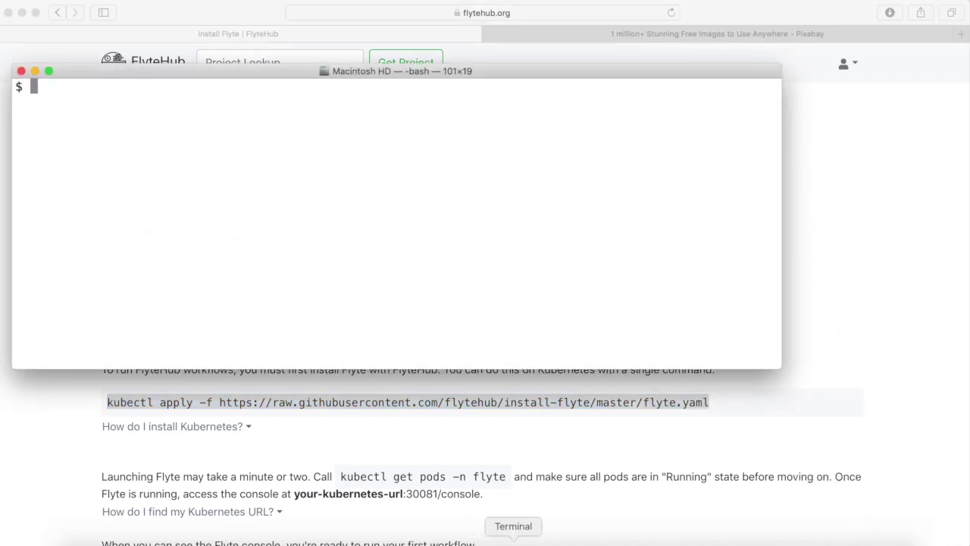
key(super+v)
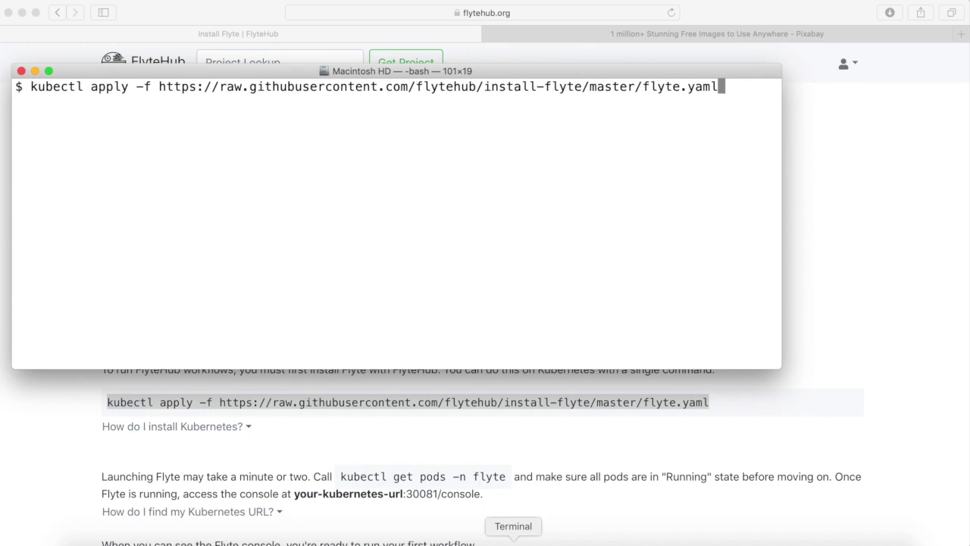
key(Return)
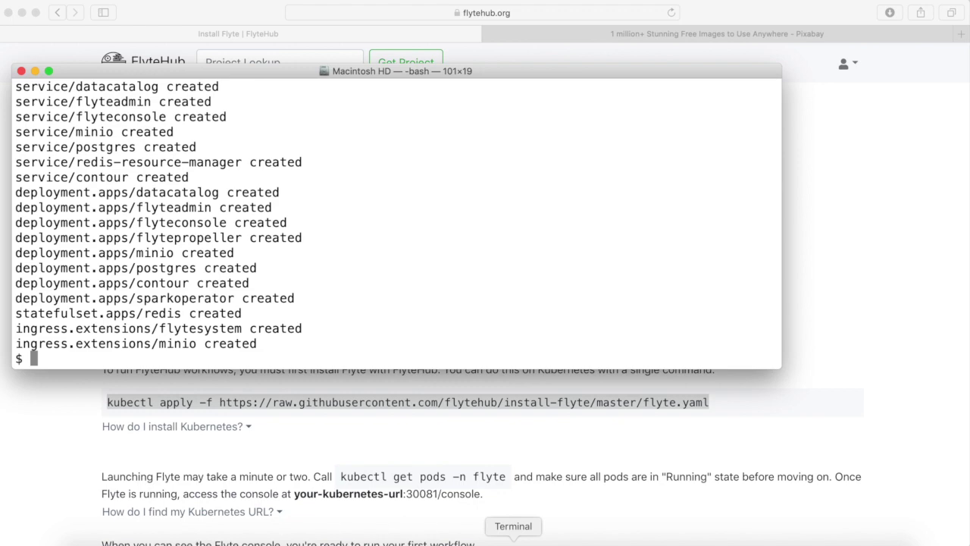
click(485, 470)
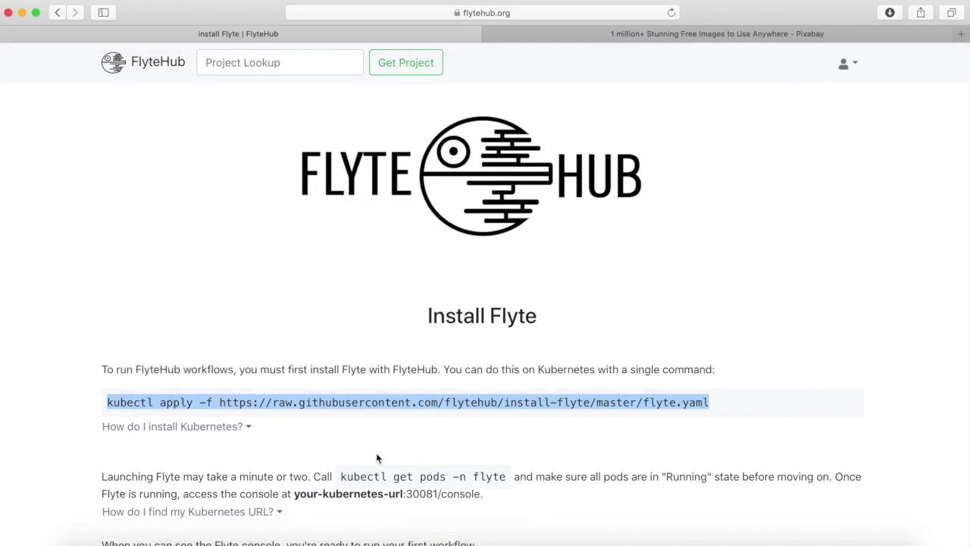
Expand 'How do I install Kubernetes?' and scroll through its MacOS, Windows and Linux setup notes.
click(243, 426)
scroll(250, 433, down, 5)
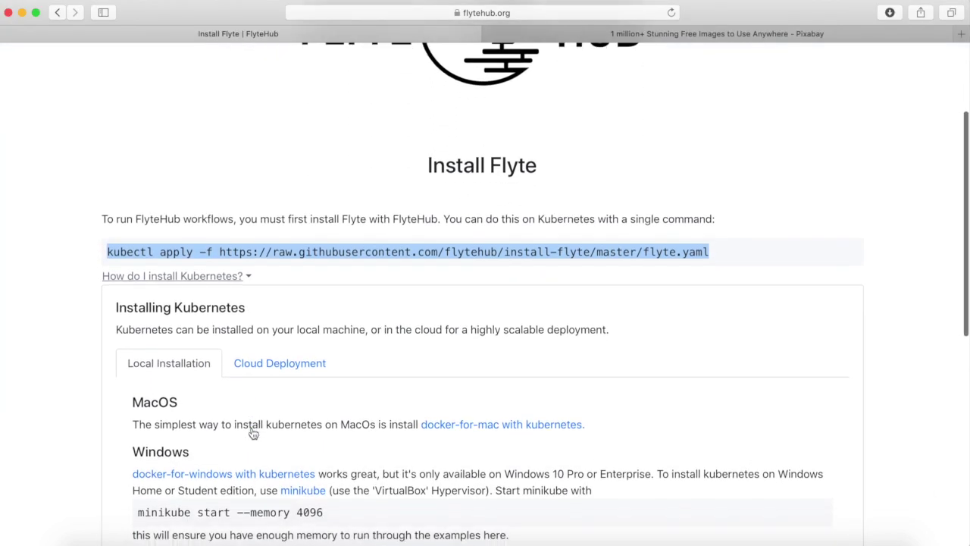
scroll(253, 432, down, 3)
scroll(253, 433, down, 3)
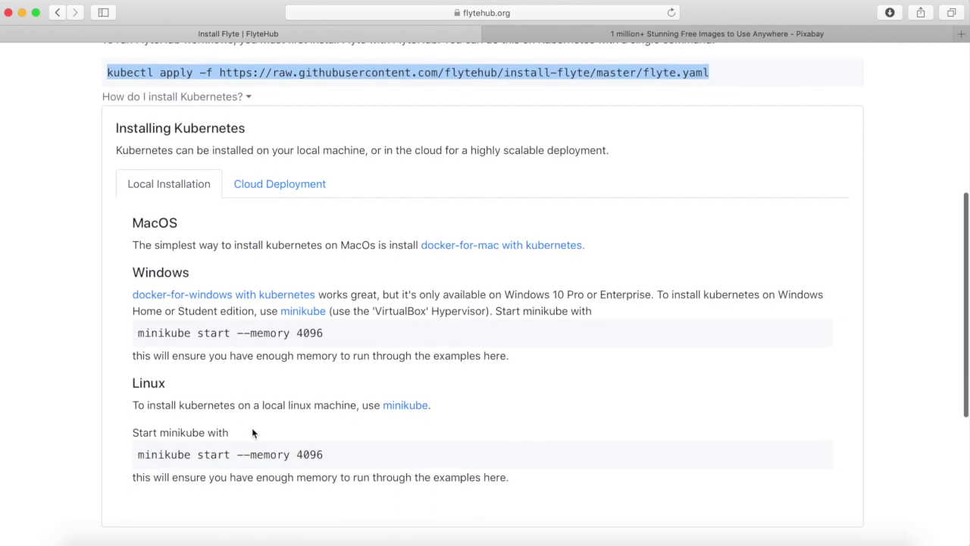
scroll(252, 432, up, 10)
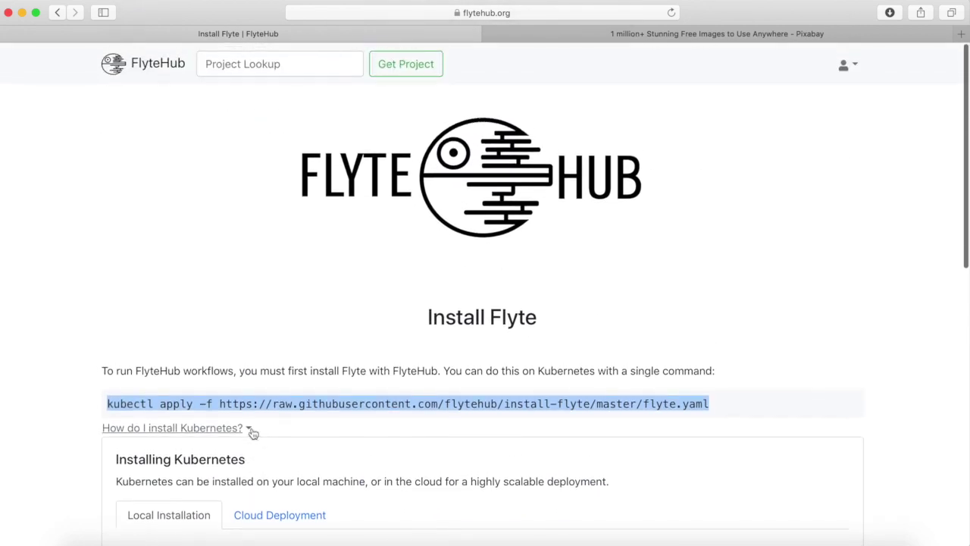
click(267, 333)
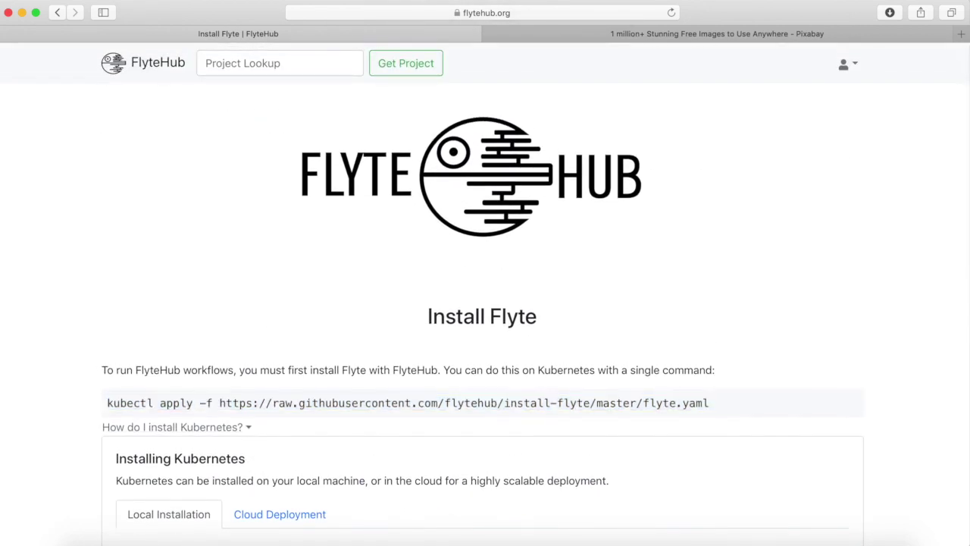
click(410, 12)
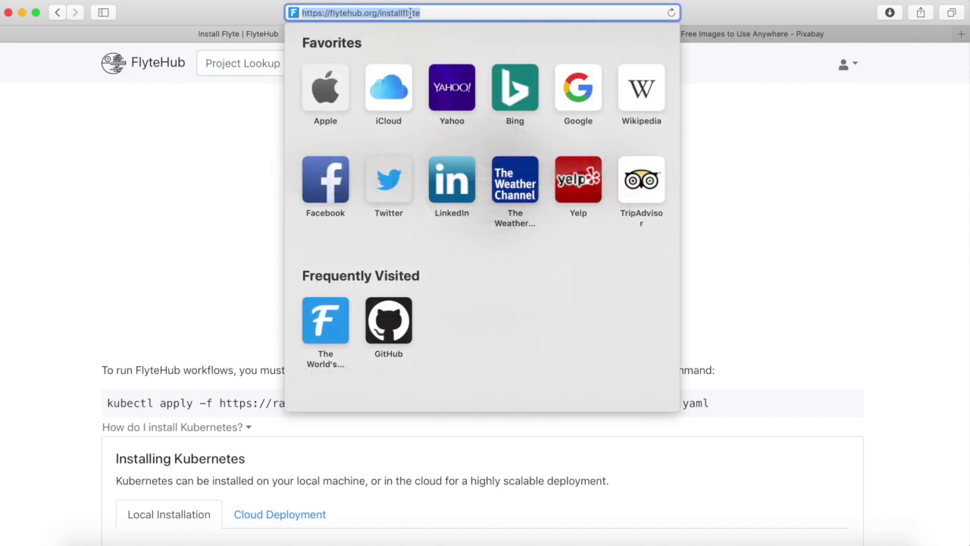
Go to localhost:30081/console to load the Flyte Dashboard.
text(loca)
key(Right)
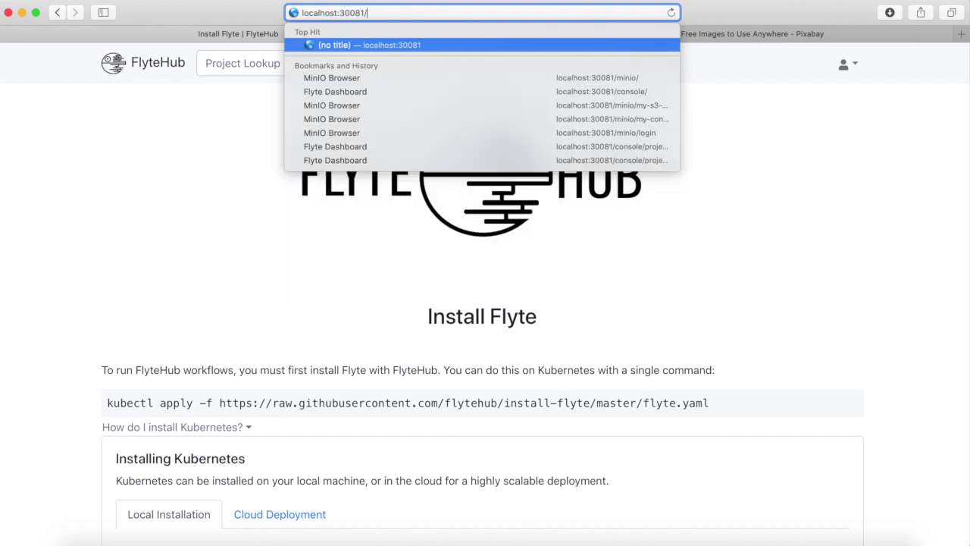
text(console)
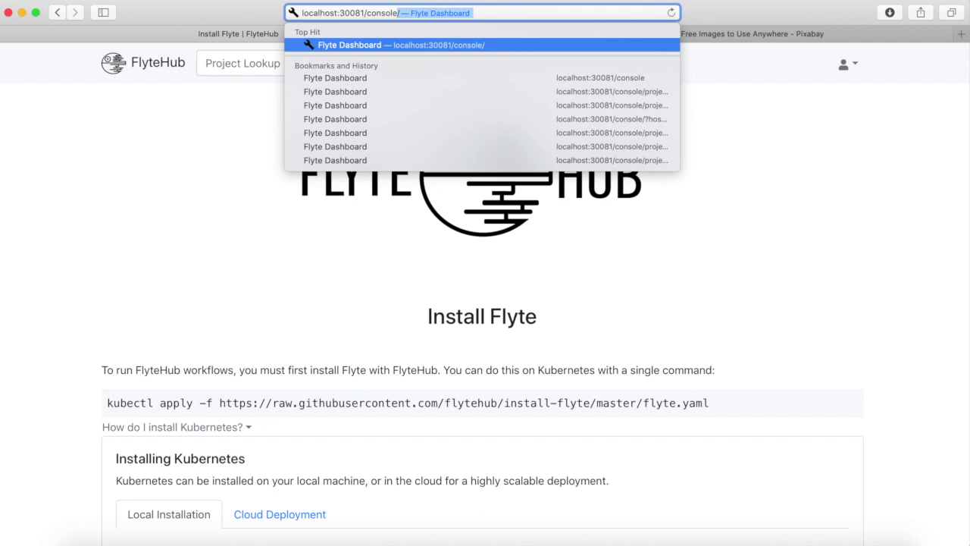
key(Return)
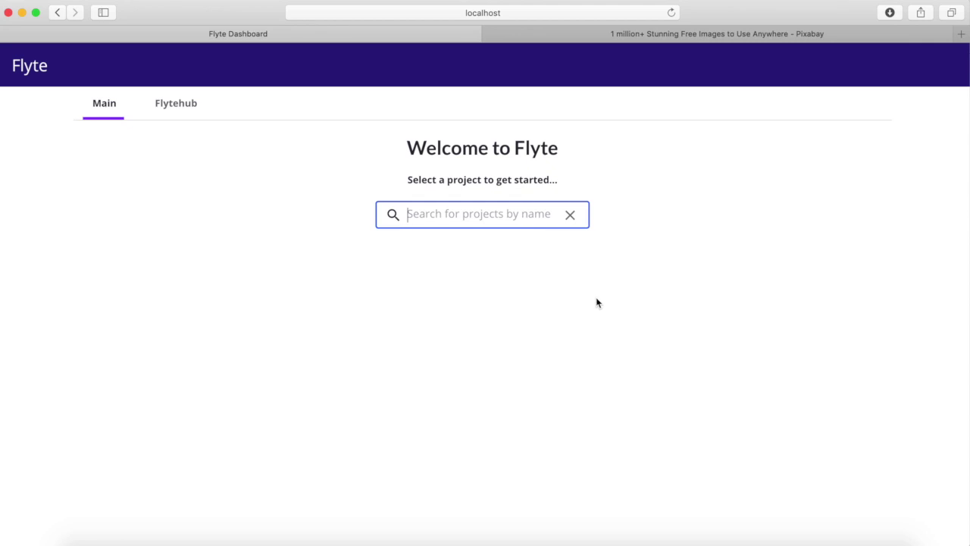
Find the flytehub project under the Flytehub tab and open its development workflows.
click(183, 110)
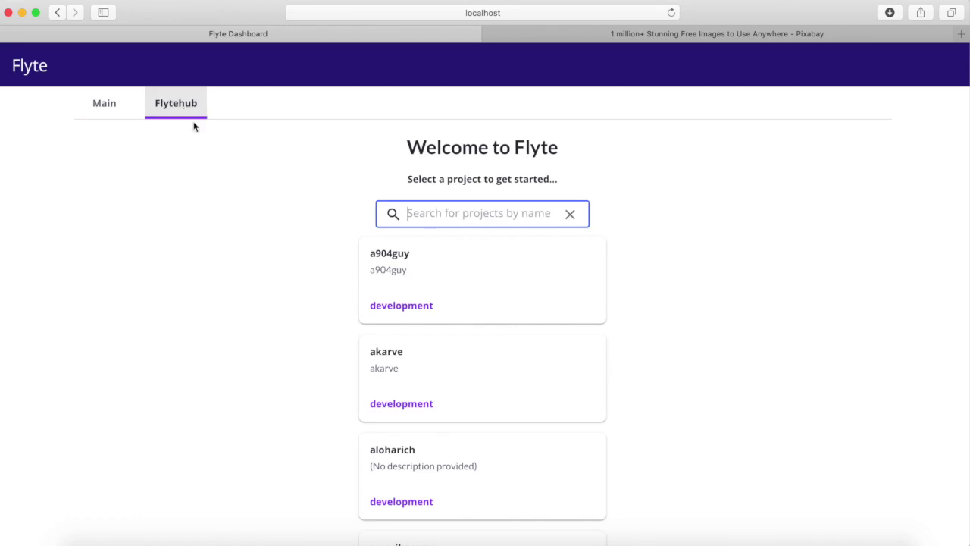
scroll(324, 318, down, 3)
scroll(324, 318, up, 5)
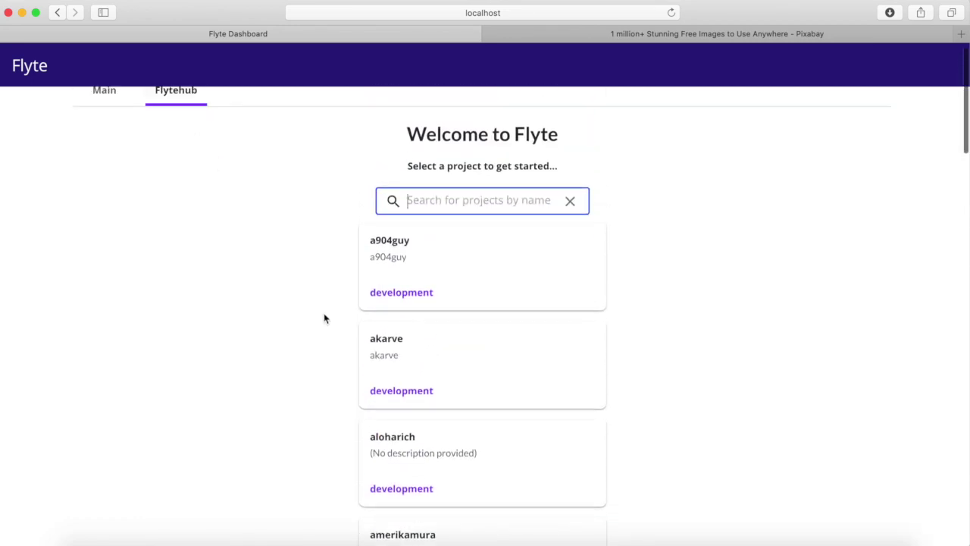
text(flyte)
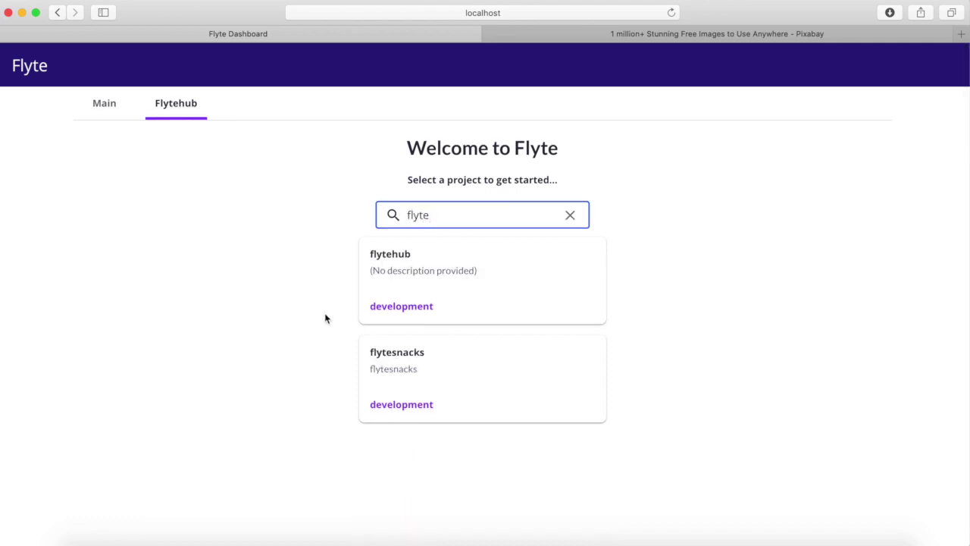
click(404, 318)
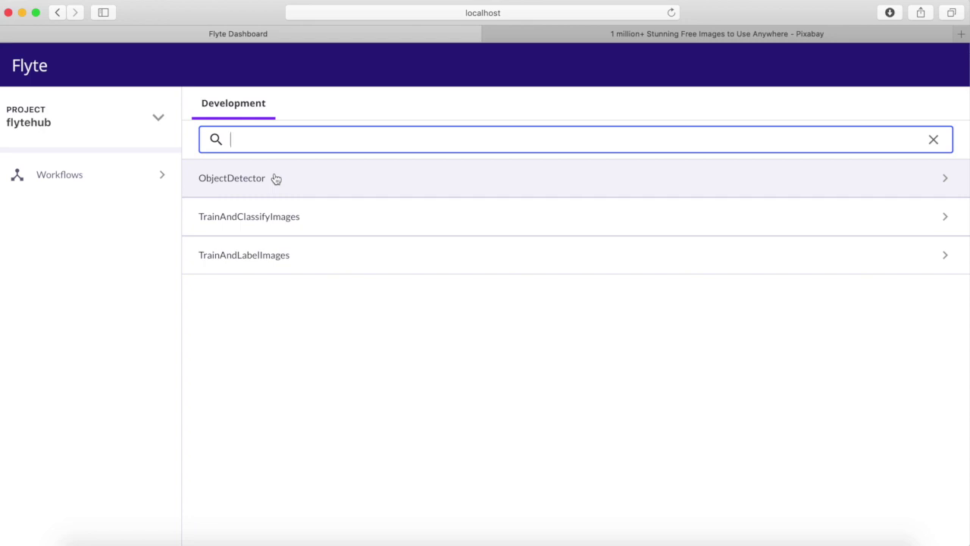
Open ObjectDetector's launch form, importing v0.1.0, and focus the empty image_url field.
click(276, 179)
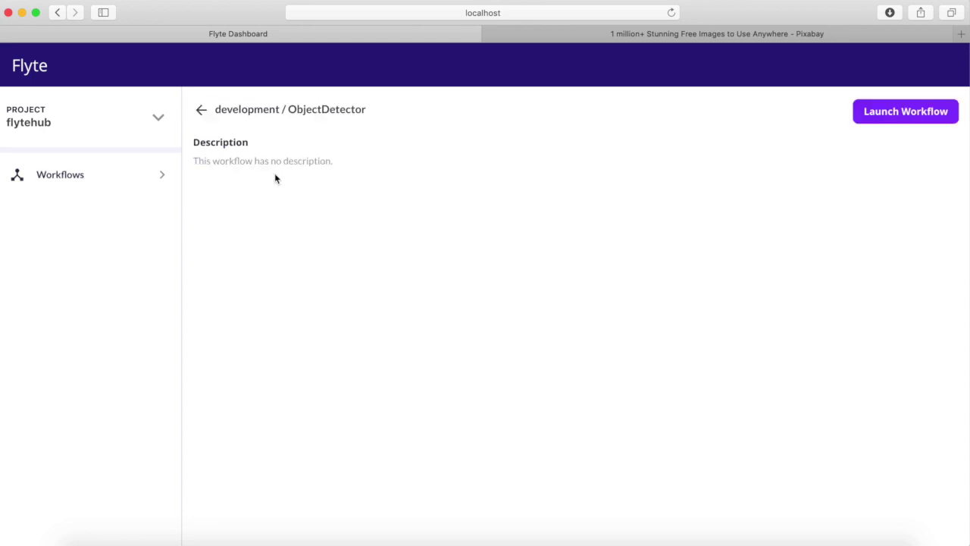
click(924, 114)
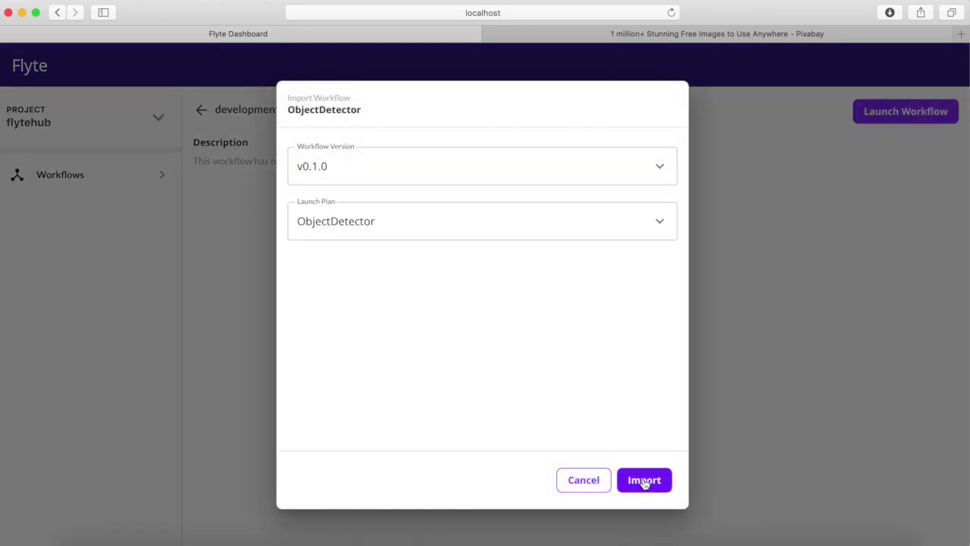
click(643, 480)
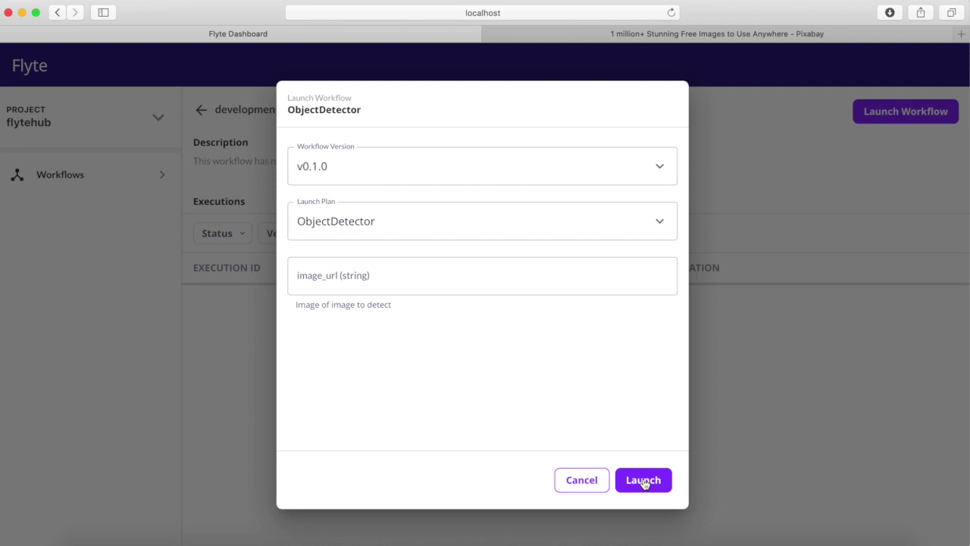
click(455, 278)
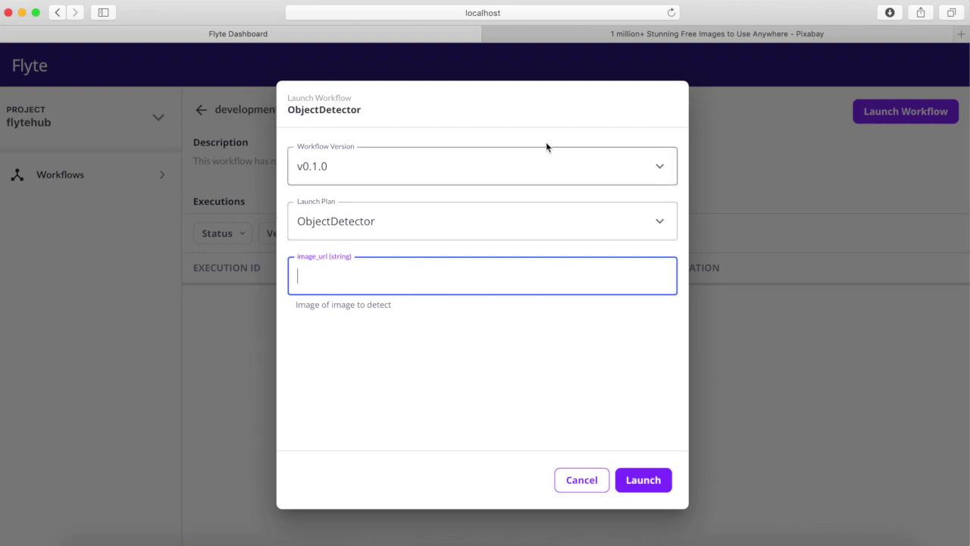
click(650, 33)
Search Pixabay for 'cute' images.
click(418, 247)
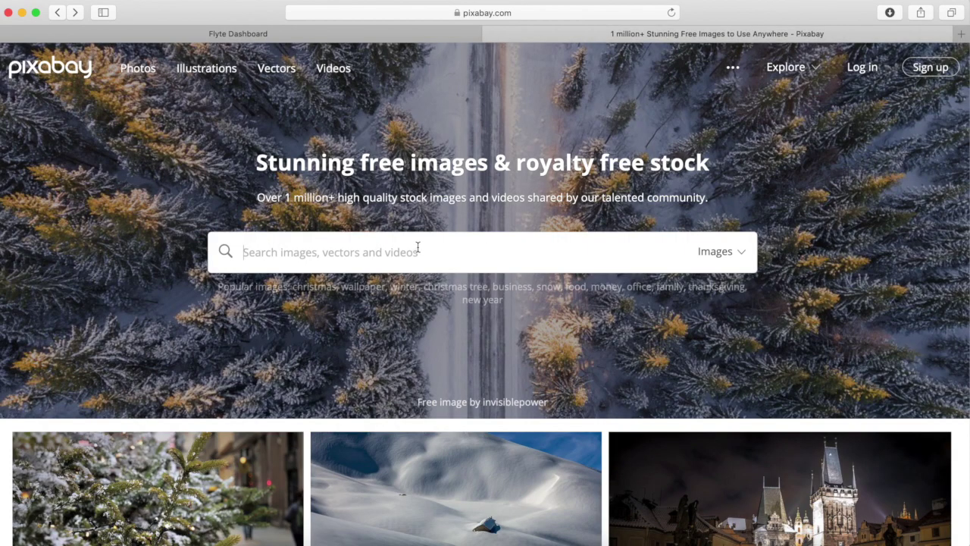
text(cute)
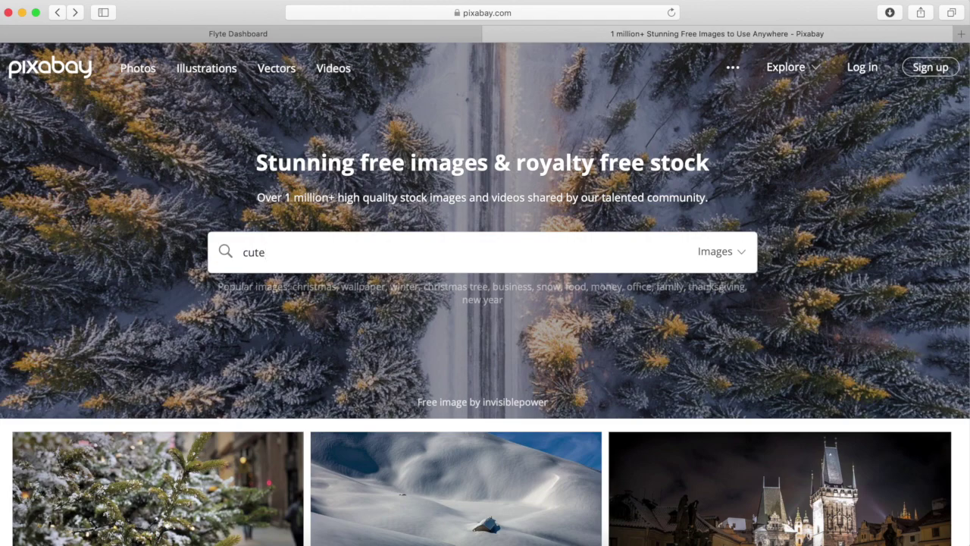
key(Return)
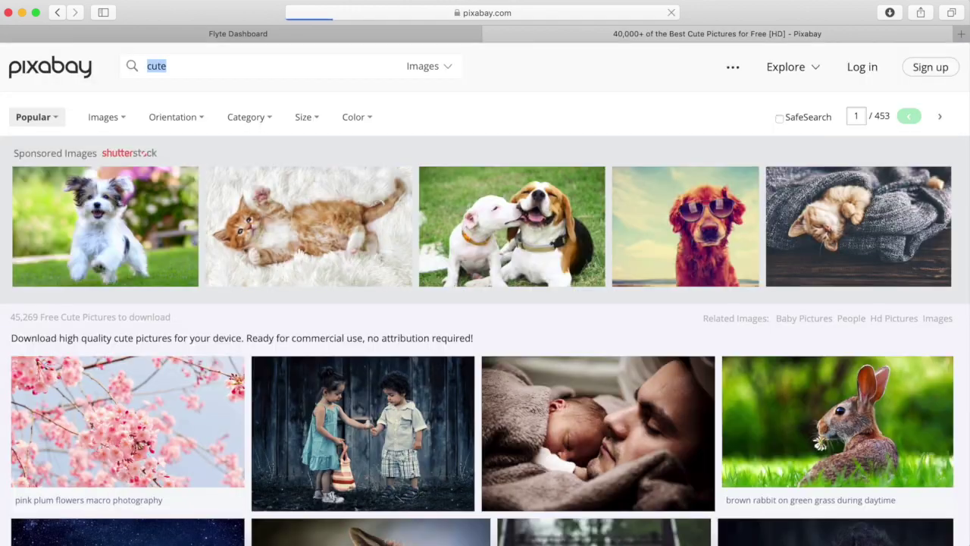
scroll(429, 362, down, 5)
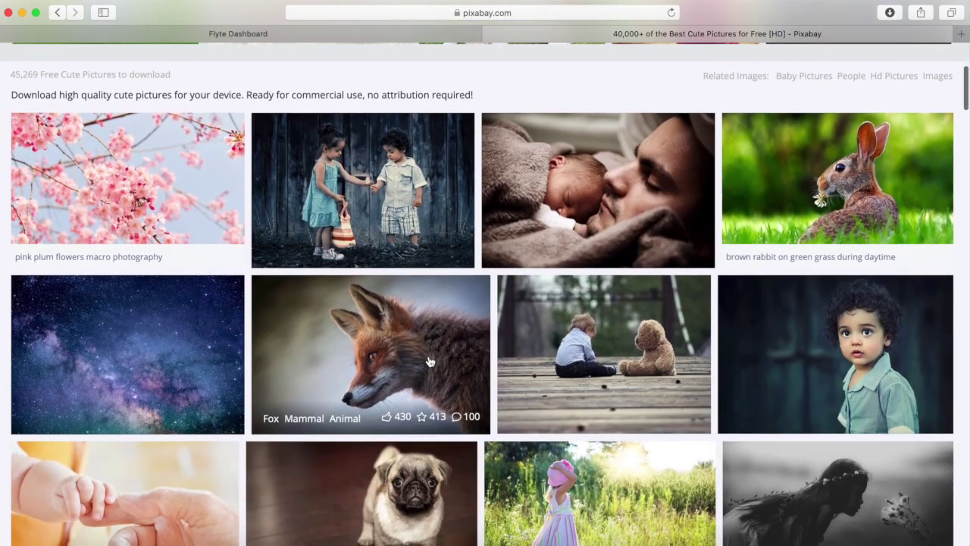
Open the 'Baby Teddy Bear Play' photo and copy its image address.
click(598, 344)
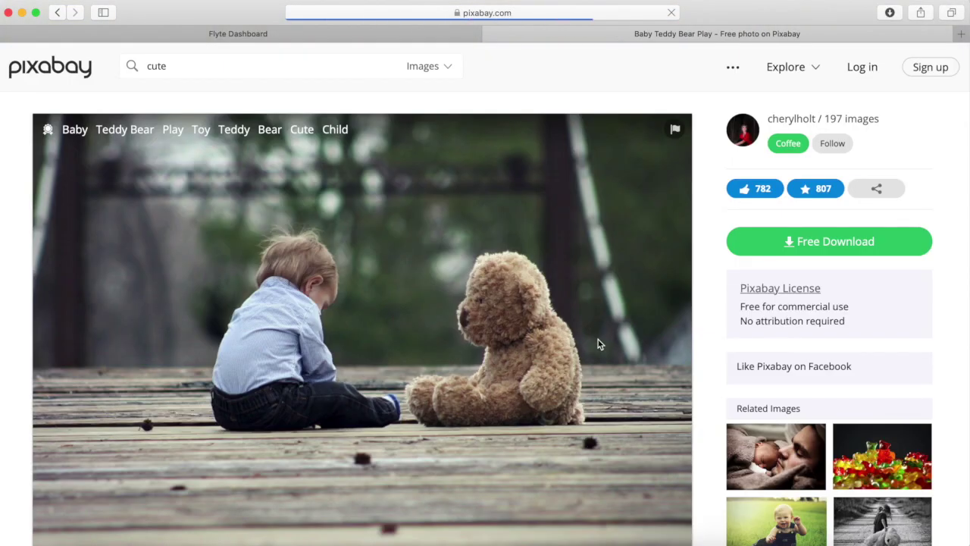
scroll(402, 301, down, 2)
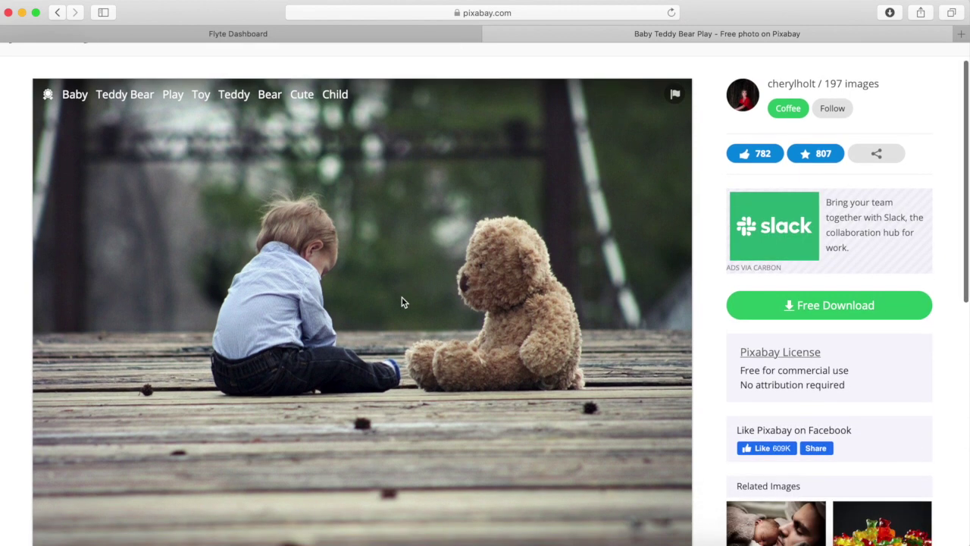
right_click(390, 284)
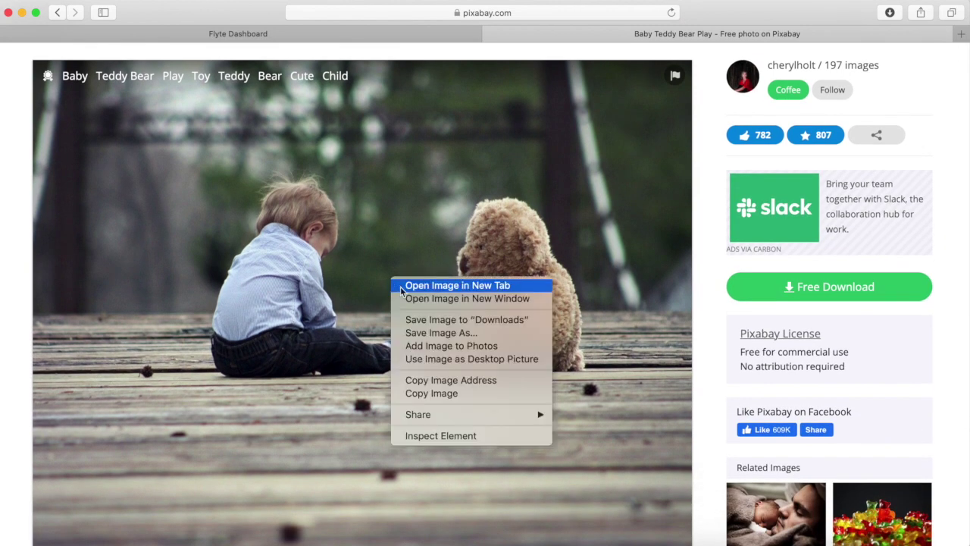
click(459, 381)
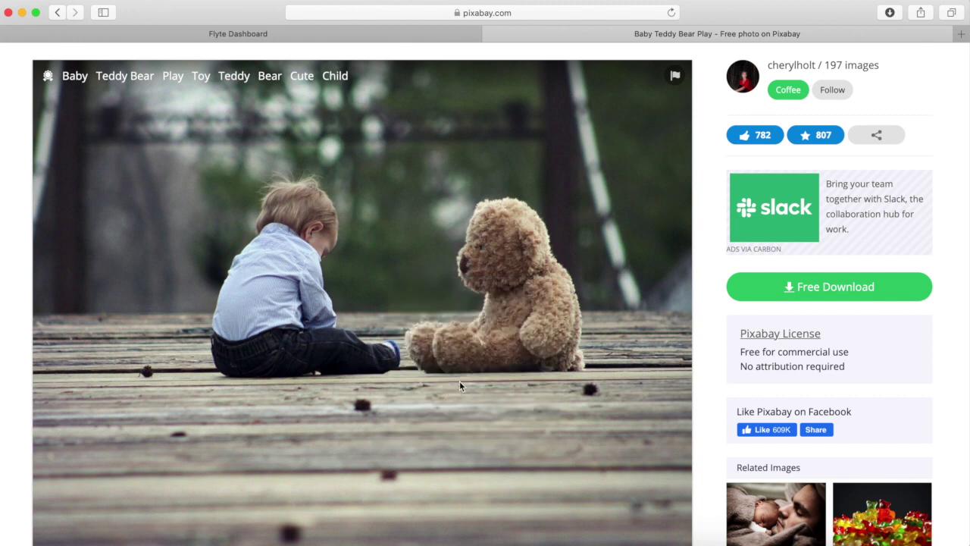
Paste the teddy-bear photo URL into image_url and launch the ObjectDetector run.
click(346, 36)
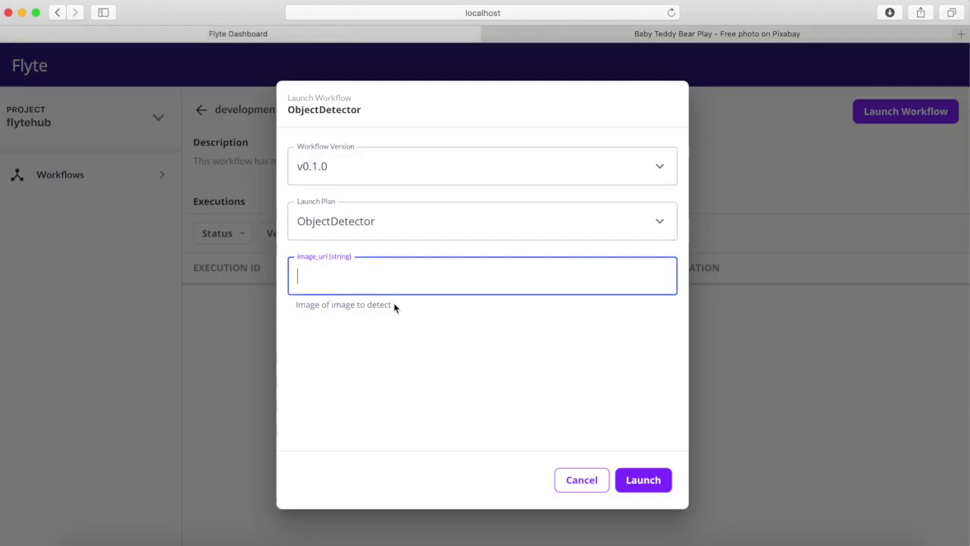
key(super+v)
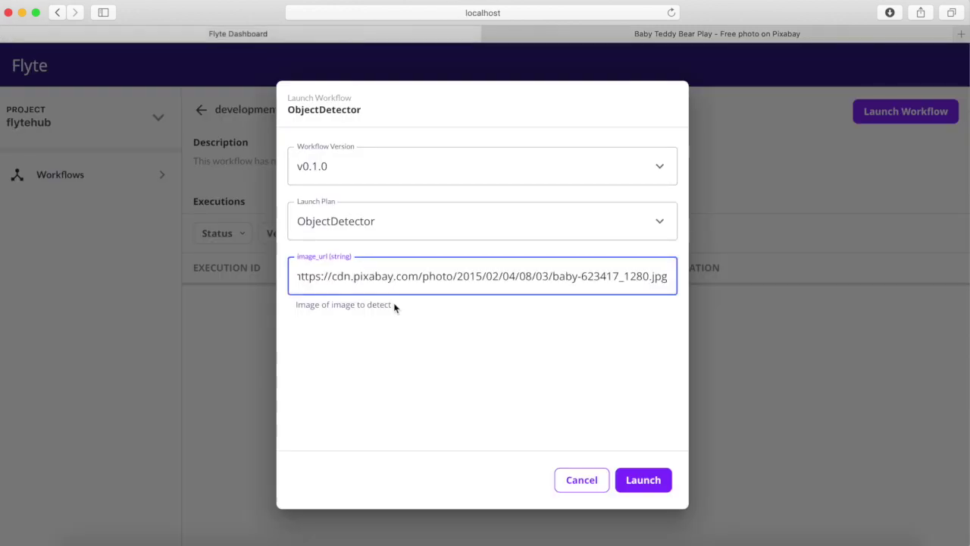
click(650, 481)
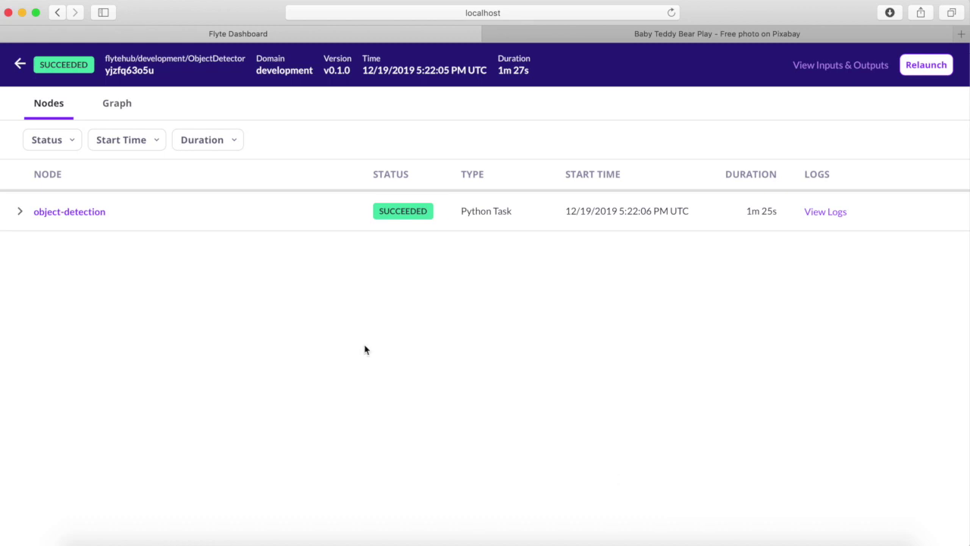
Open the object-detection node's details and view its inputs, then its outputs.
click(85, 218)
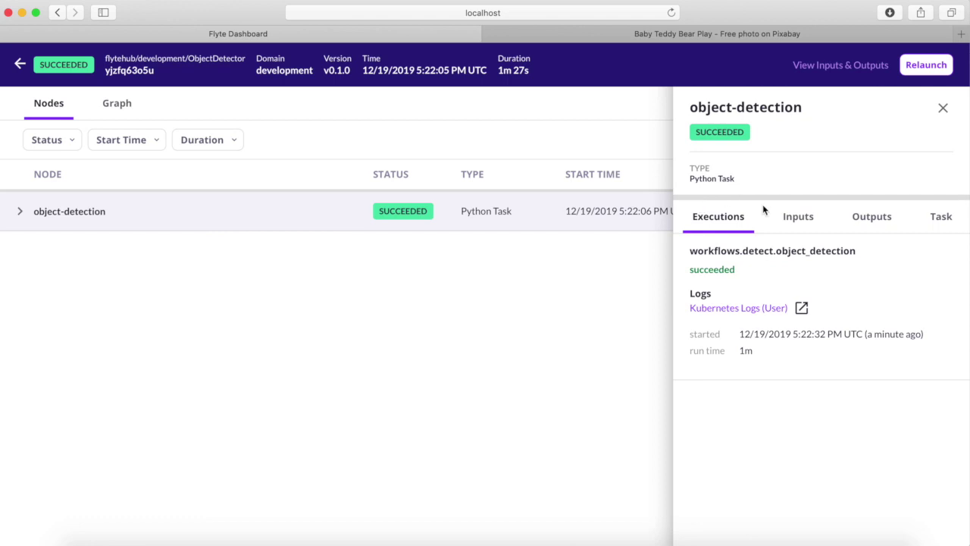
click(793, 230)
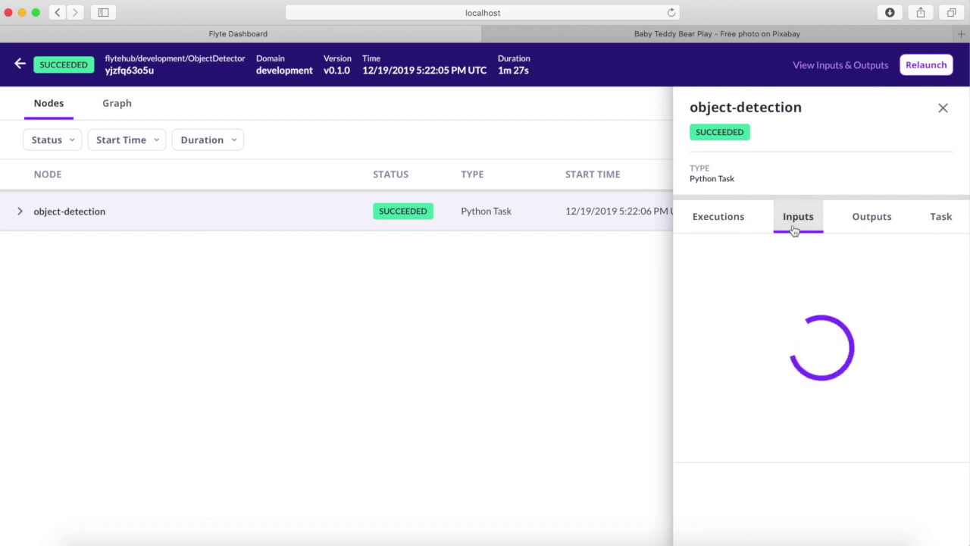
click(873, 224)
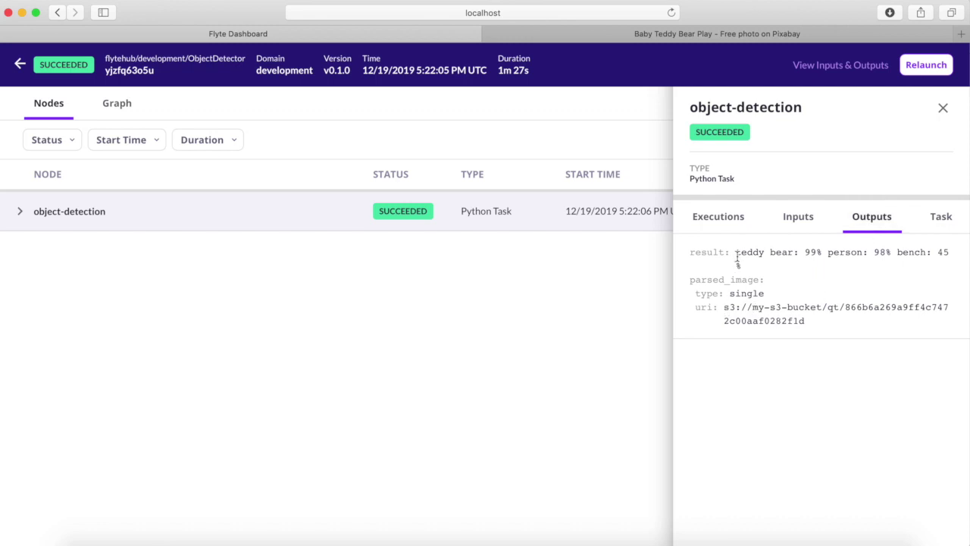
Highlight the teddy bear 99%, person 98%, bench 45% scores and the parsed image's s3 uri.
drag(736, 256, 901, 253)
click(898, 255)
drag(898, 256, 957, 253)
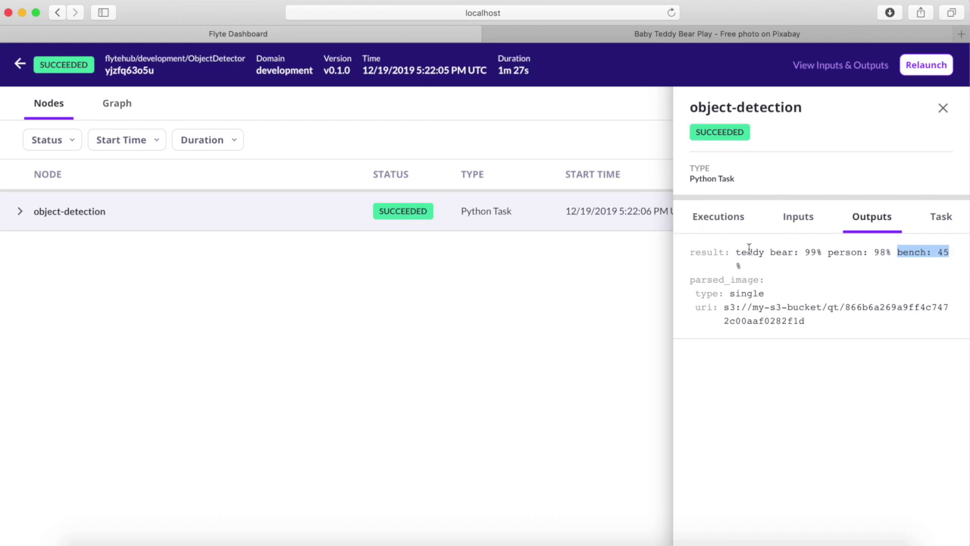
click(725, 307)
drag(724, 307, 808, 324)
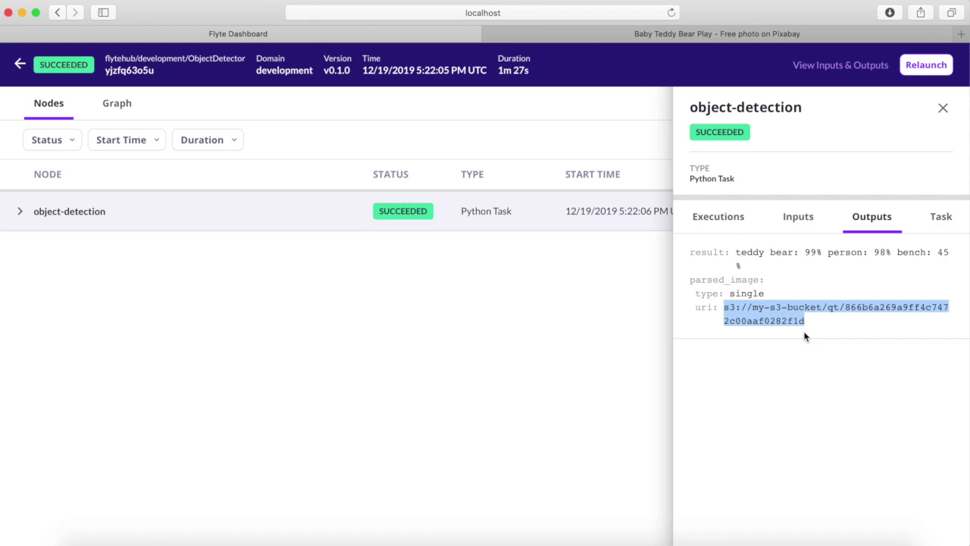
Change the address to localhost:30081/minio/ to reach the MinIO login page.
click(408, 11)
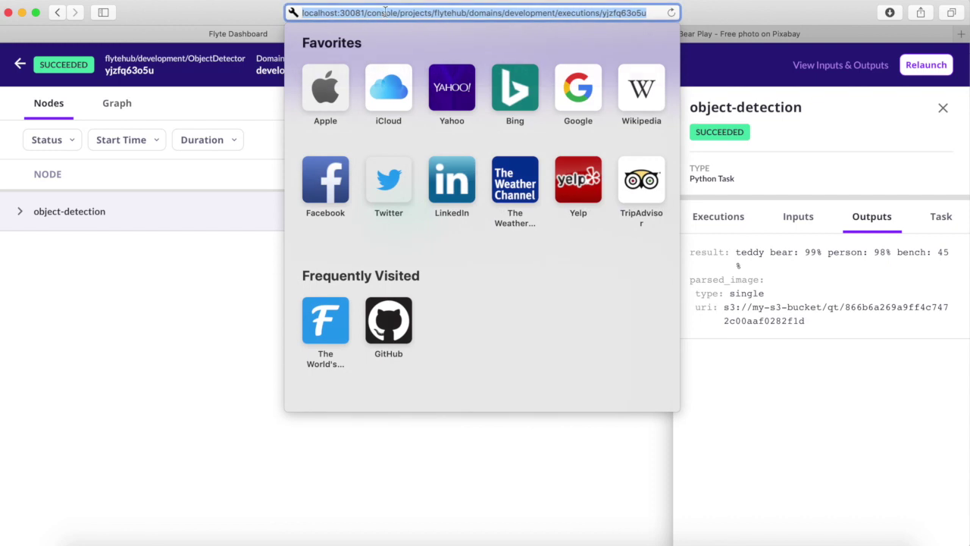
click(366, 13)
drag(367, 13, 658, 11)
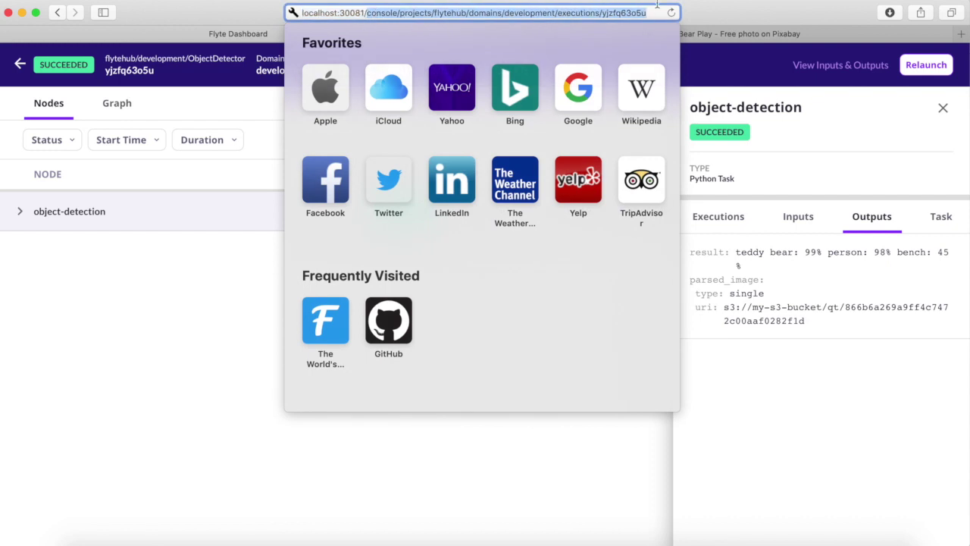
text(mini)
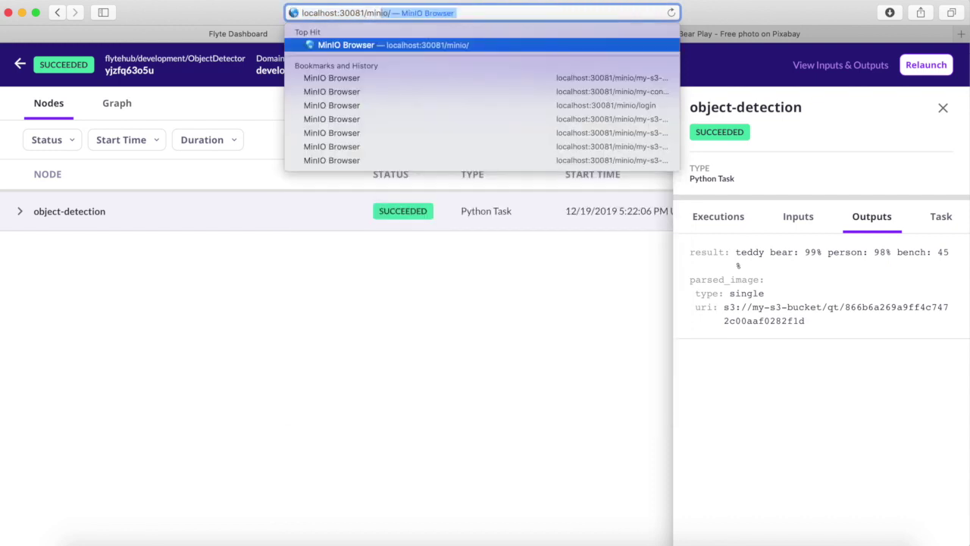
text(o/)
key(Return)
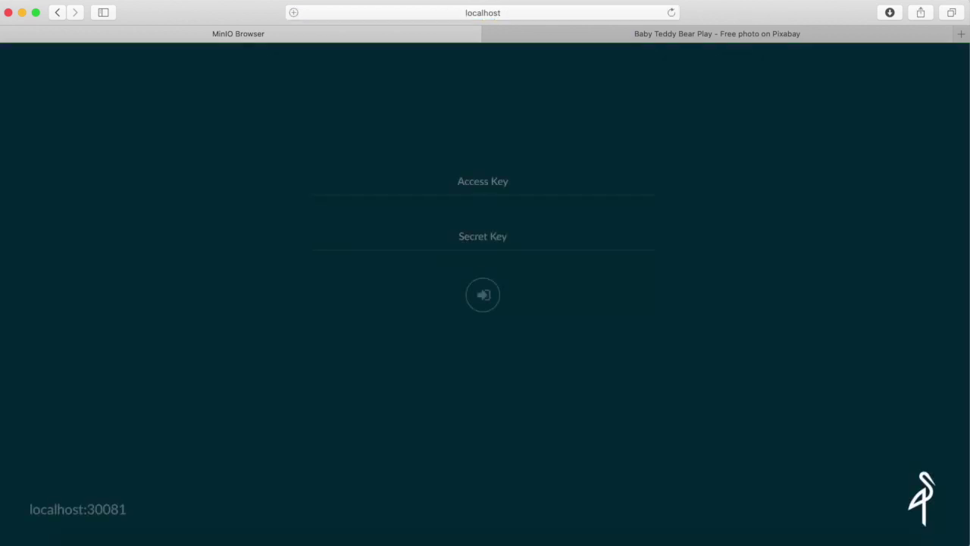
Sign in to MinIO Browser with the access key and secret key.
click(516, 182)
text(minio)
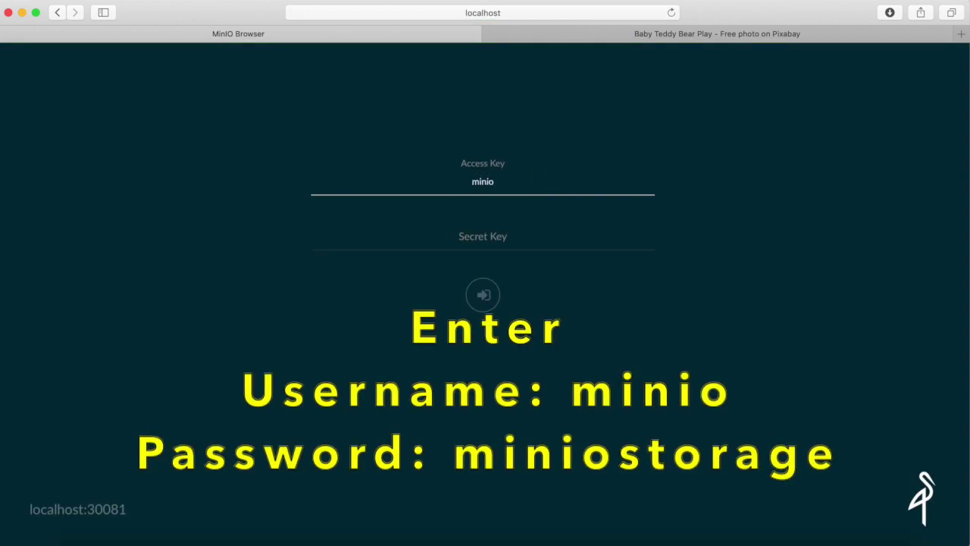
key(Tab)
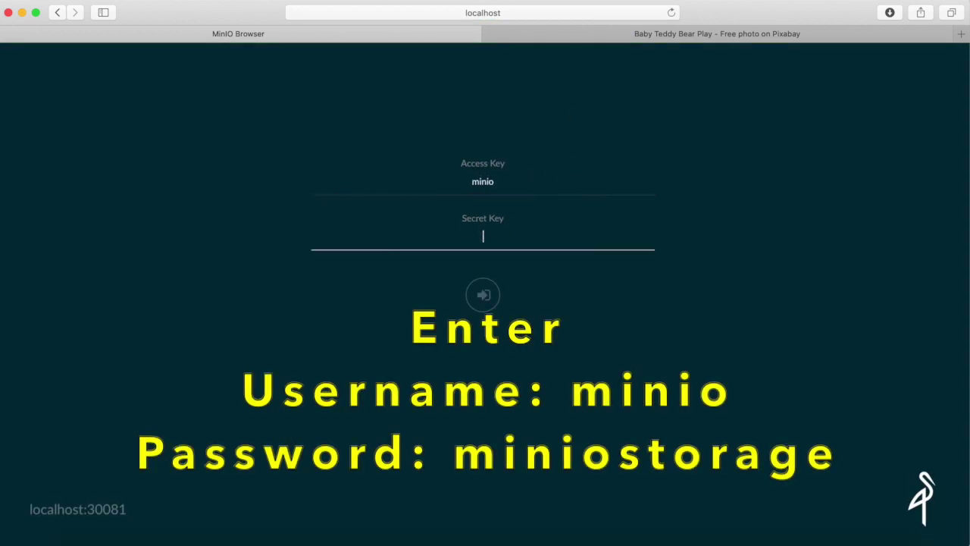
text(miniostorage)
Log in to MinIO and download the 196.85 KB detection image from my-s3-bucket/qt.
key(Return)
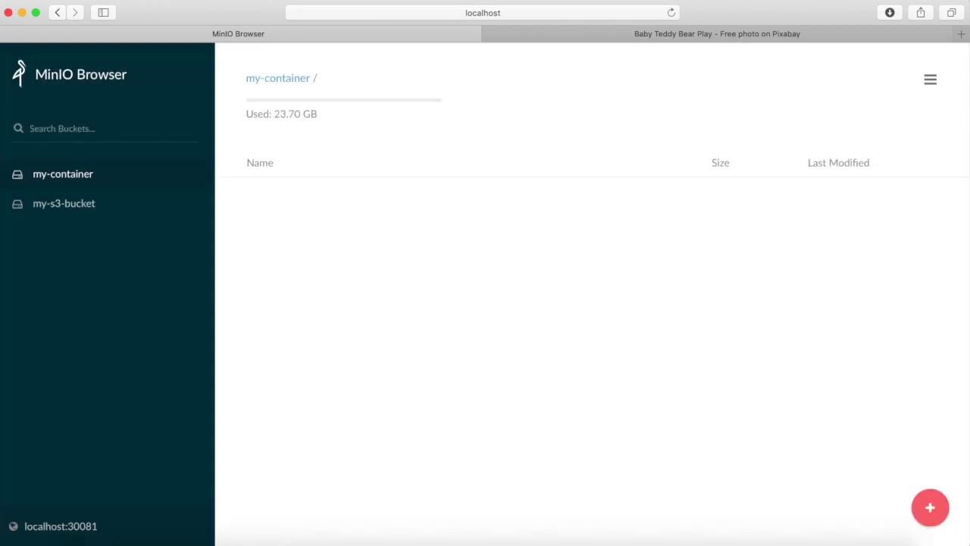
click(54, 206)
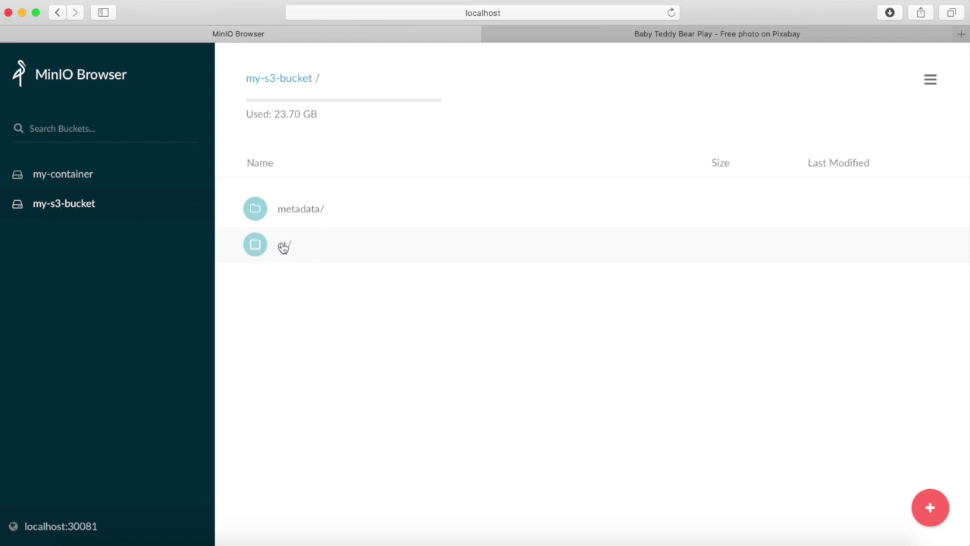
click(283, 246)
click(254, 210)
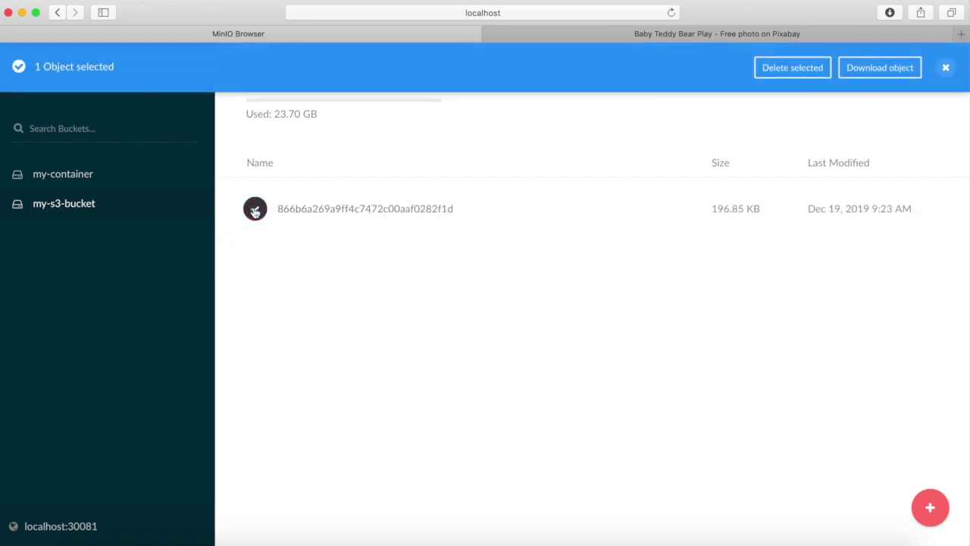
click(877, 67)
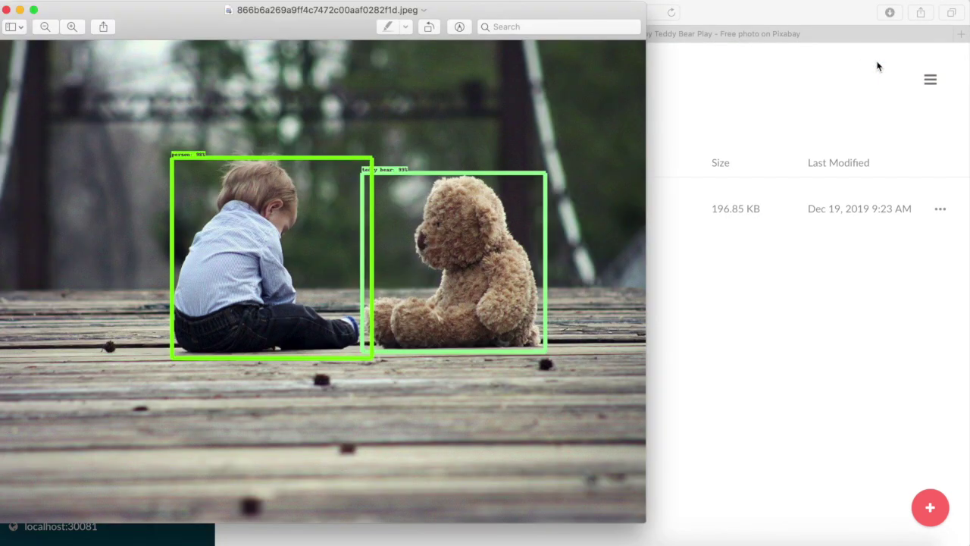